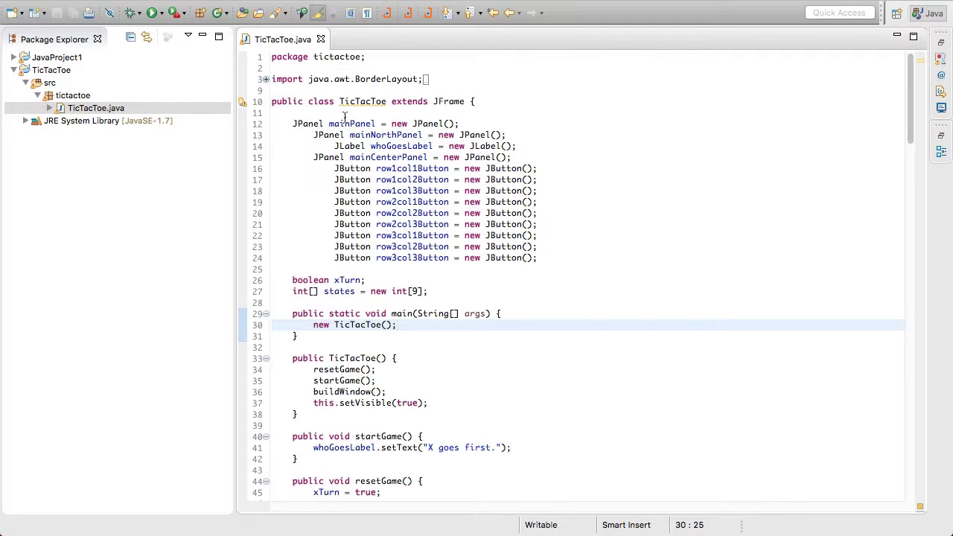
scroll(596, 171, down, 10)
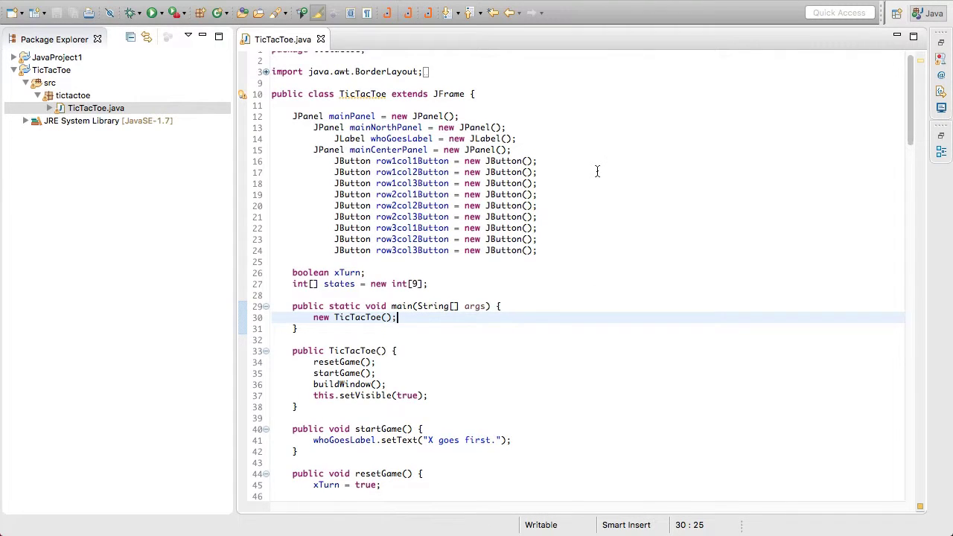
scroll(596, 171, down, 5)
scroll(592, 170, up, 15)
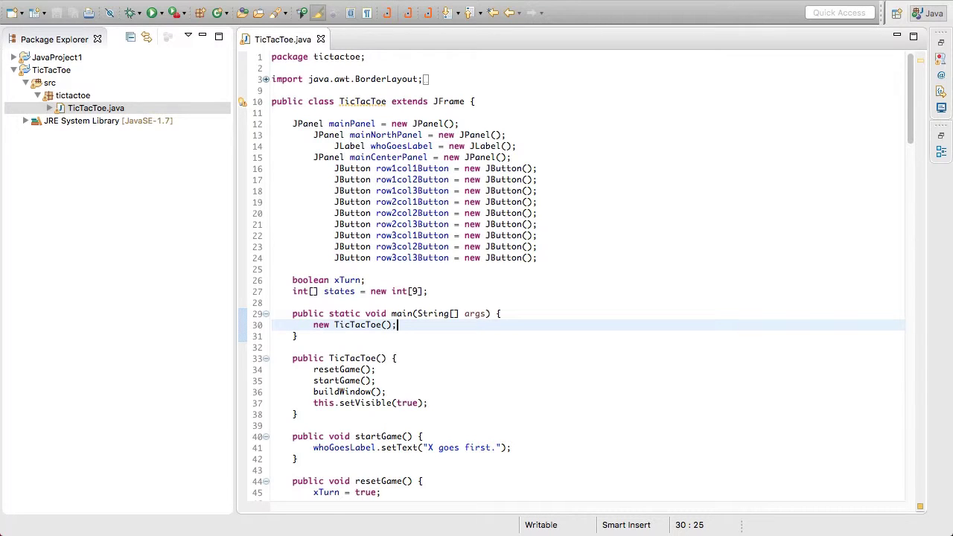
Start a Java export of the Runnable JAR file type and proceed to its file specification.
click(96, 0)
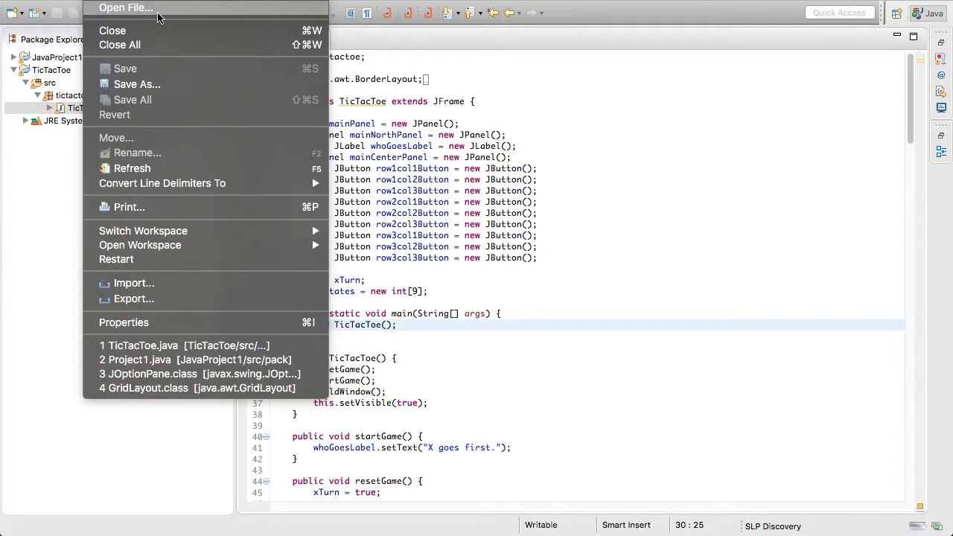
click(147, 300)
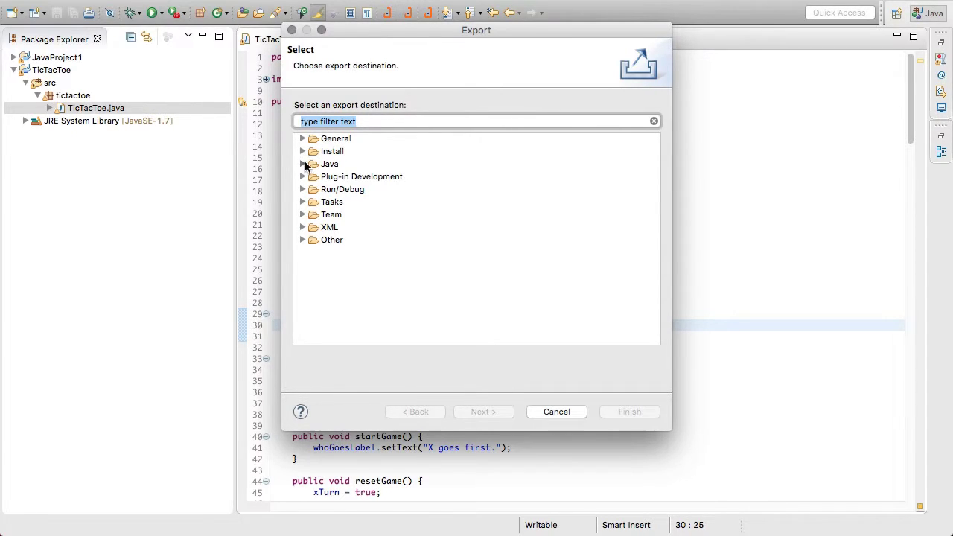
click(305, 165)
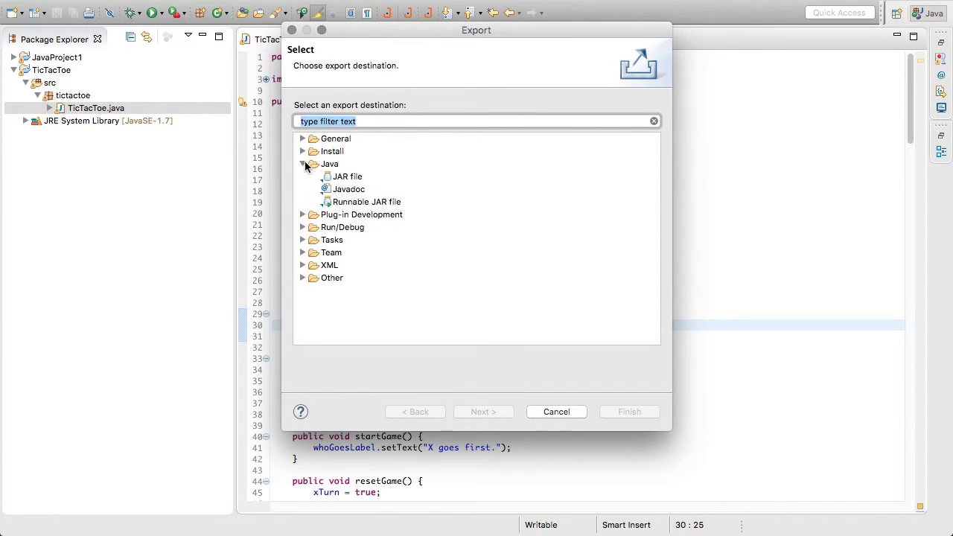
click(357, 202)
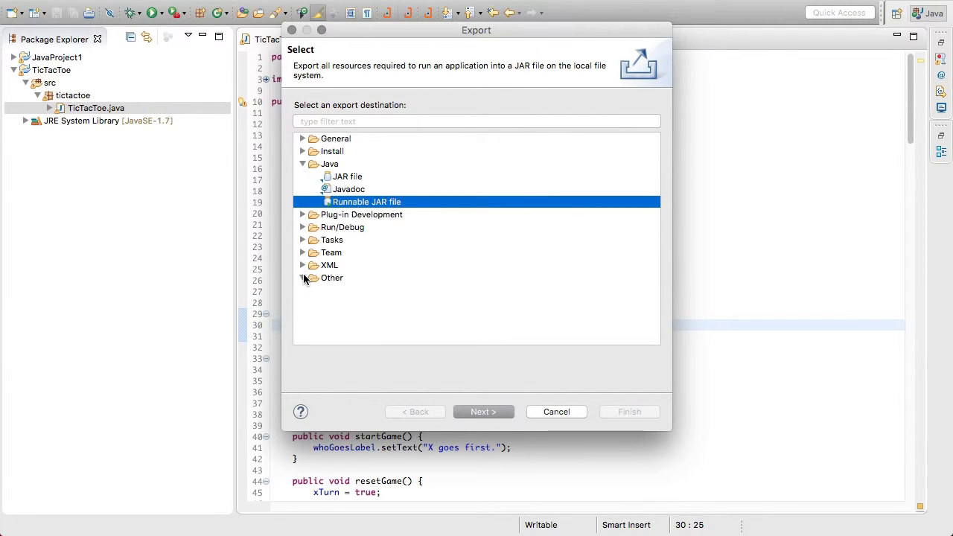
click(302, 277)
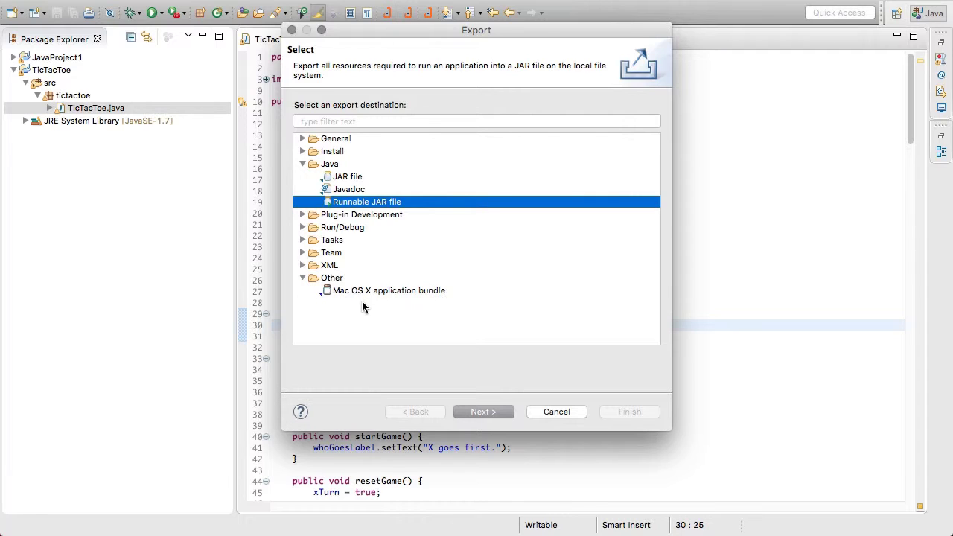
click(303, 277)
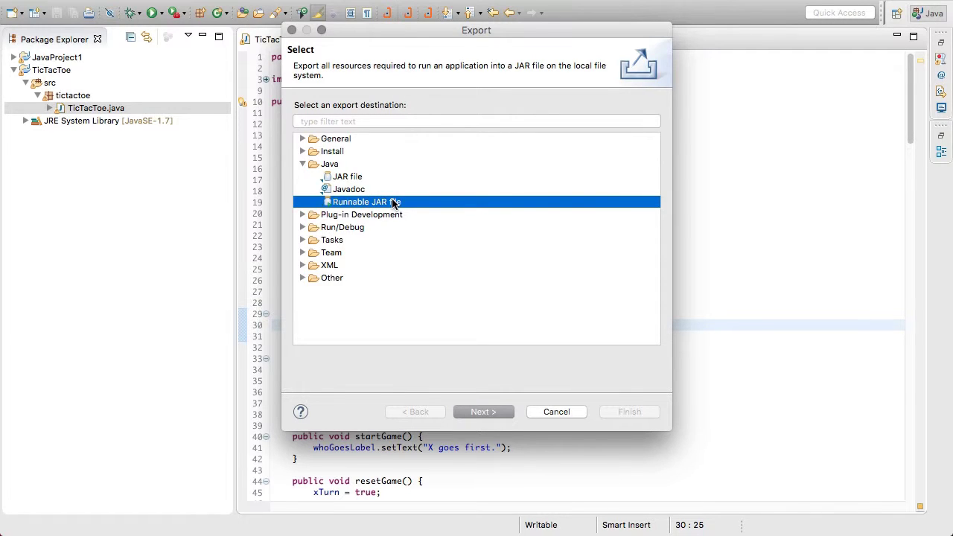
click(485, 410)
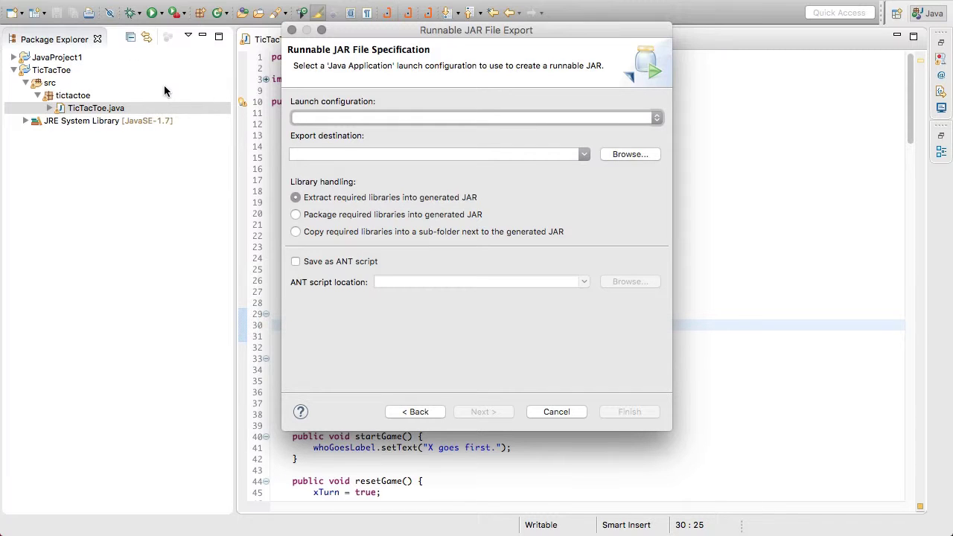
Export the runnable JAR with the TicTacToe - TicTacToe launch configuration to the desktop as TicTacToe.jar.
click(352, 116)
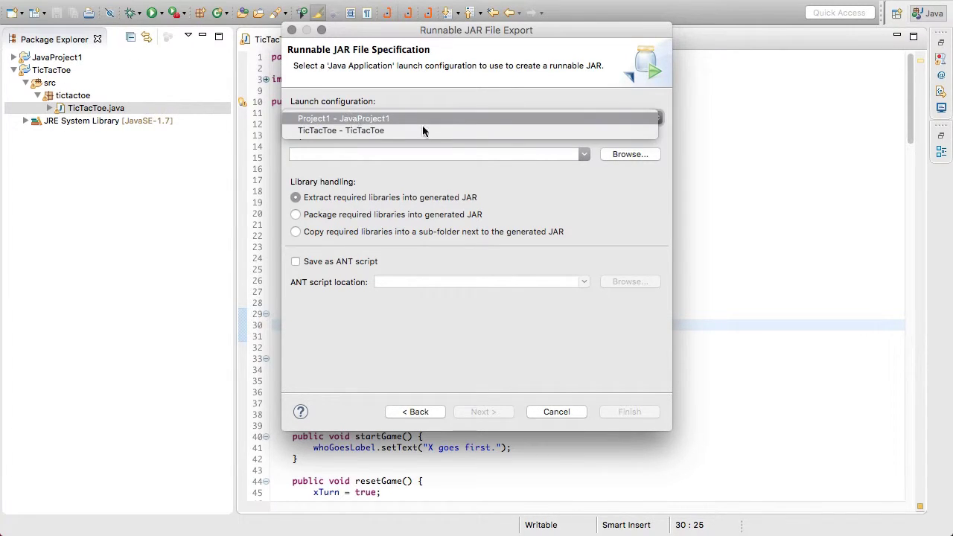
click(348, 130)
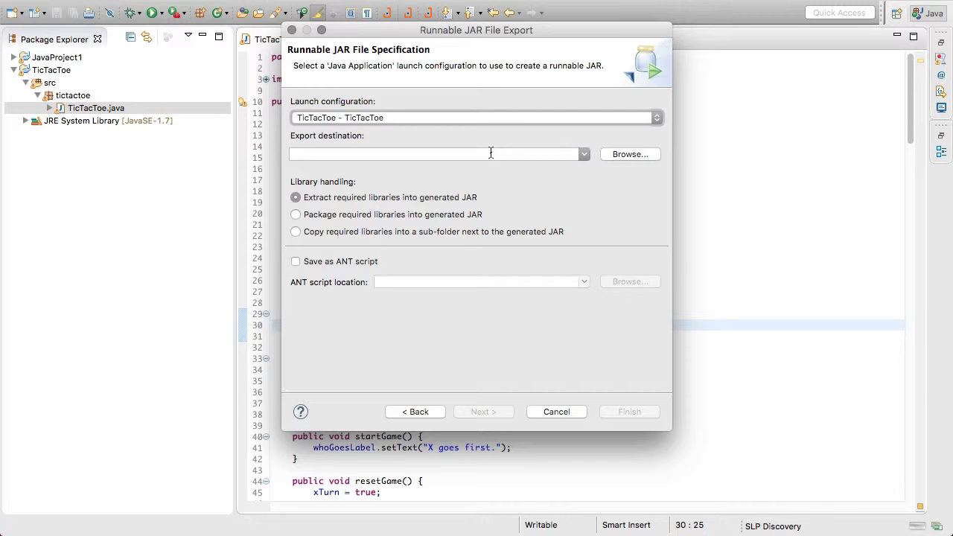
click(490, 153)
text(/Users)
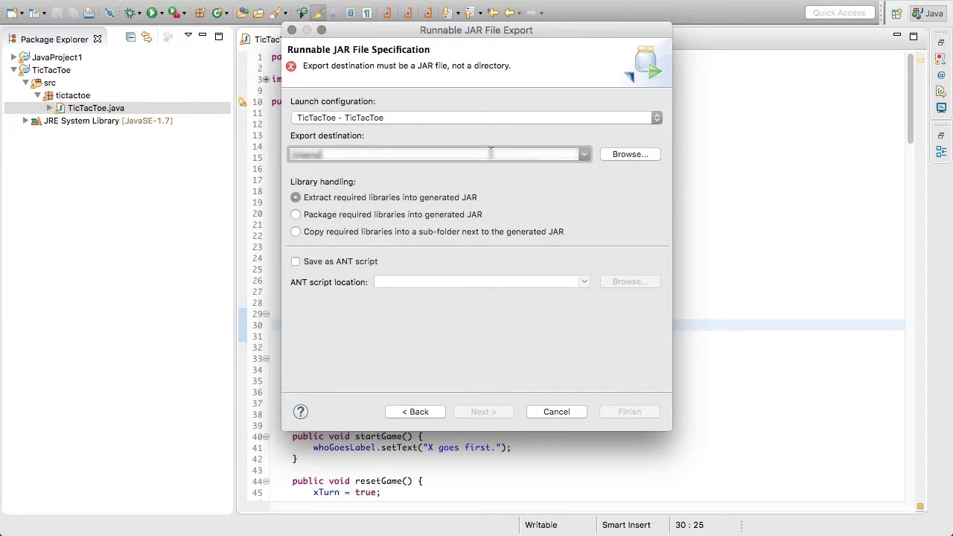
text(/kevin/Desktop)
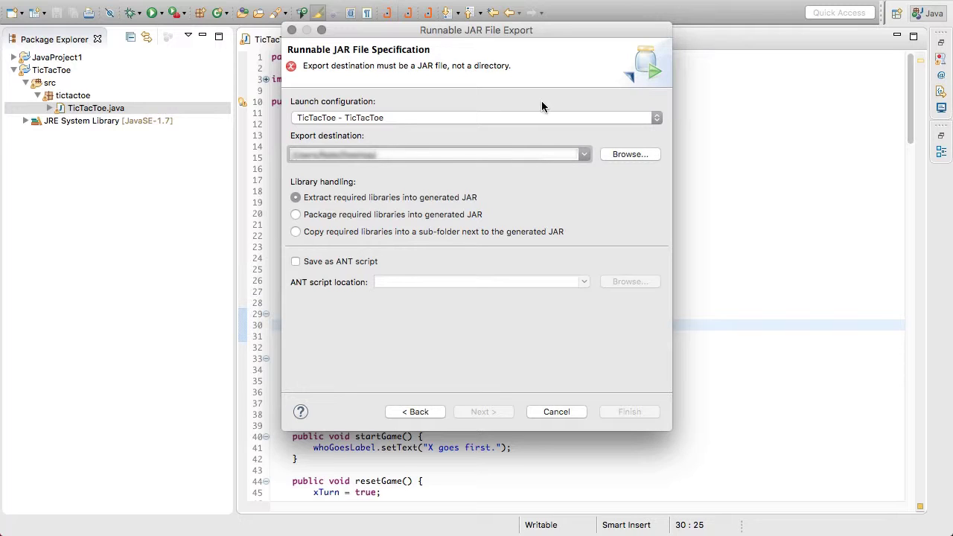
text(/TicTac)
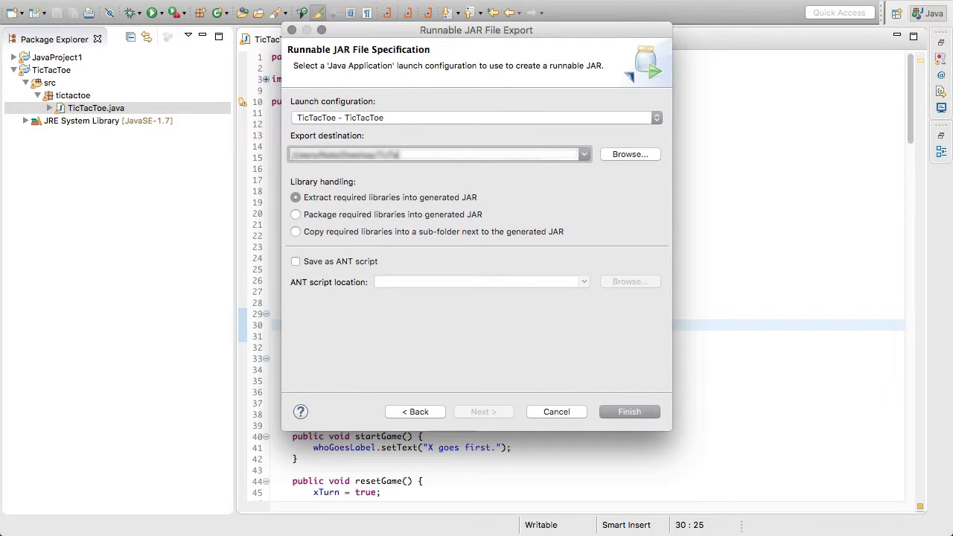
text(Toe.jar)
click(614, 411)
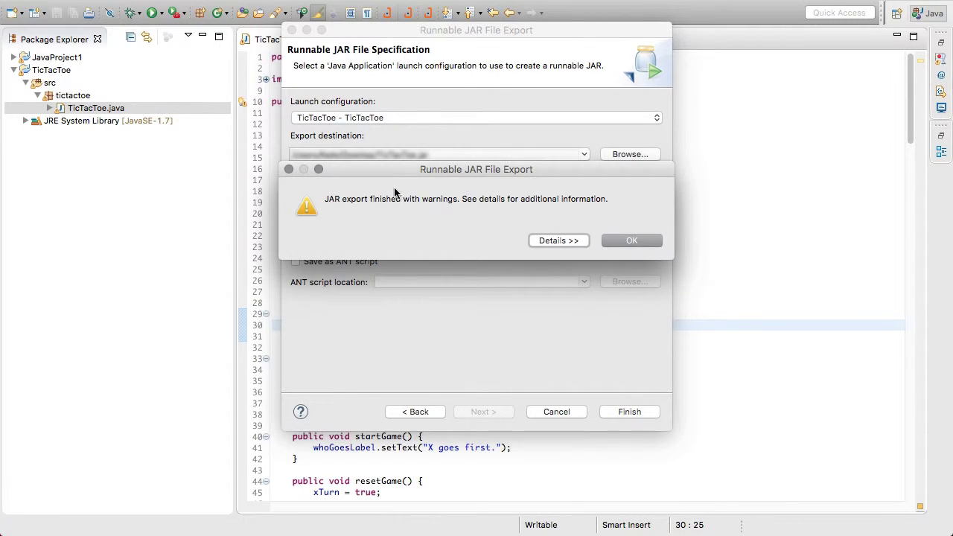
click(629, 242)
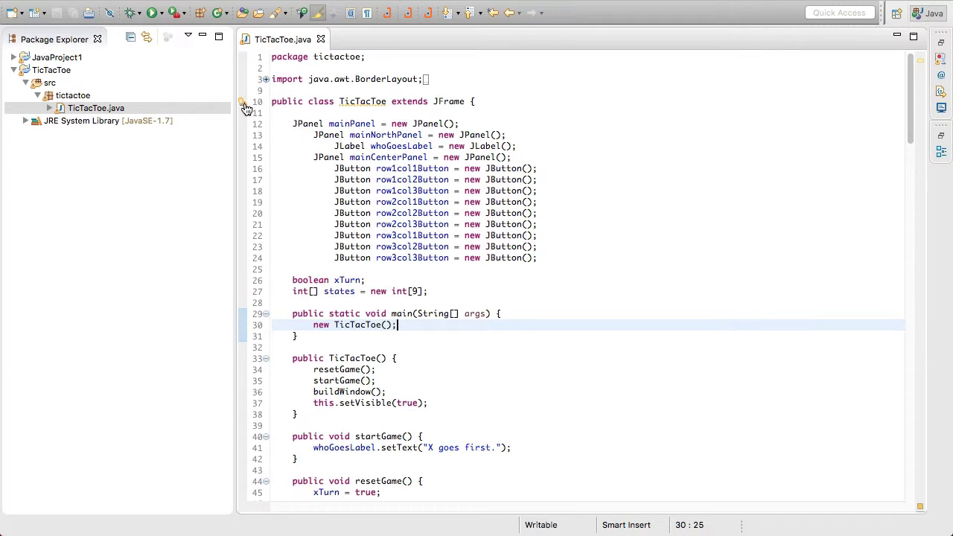
Launch the exported TicTacToe.jar and check the Console view for any process running in the IDE.
mouse_move(246, 108)
key(super+shift+F11)
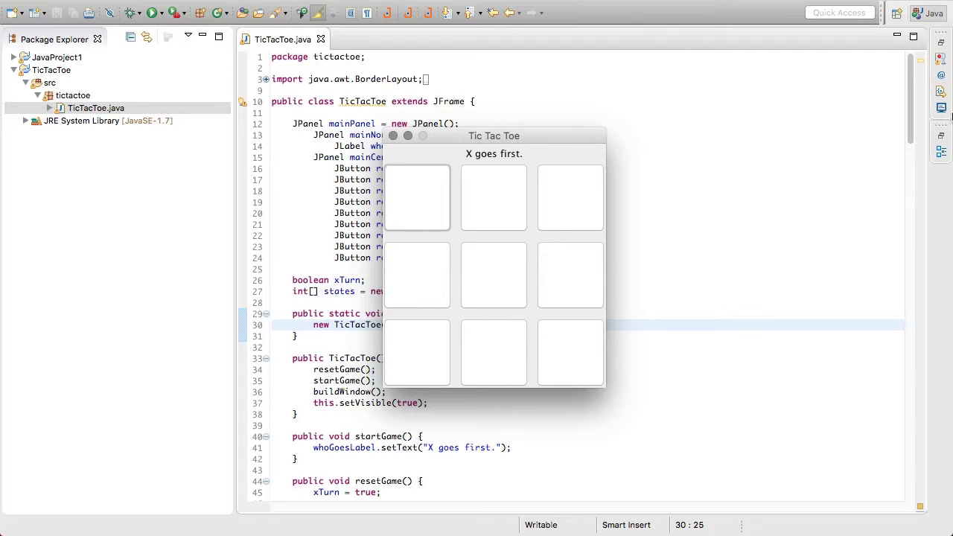
click(941, 110)
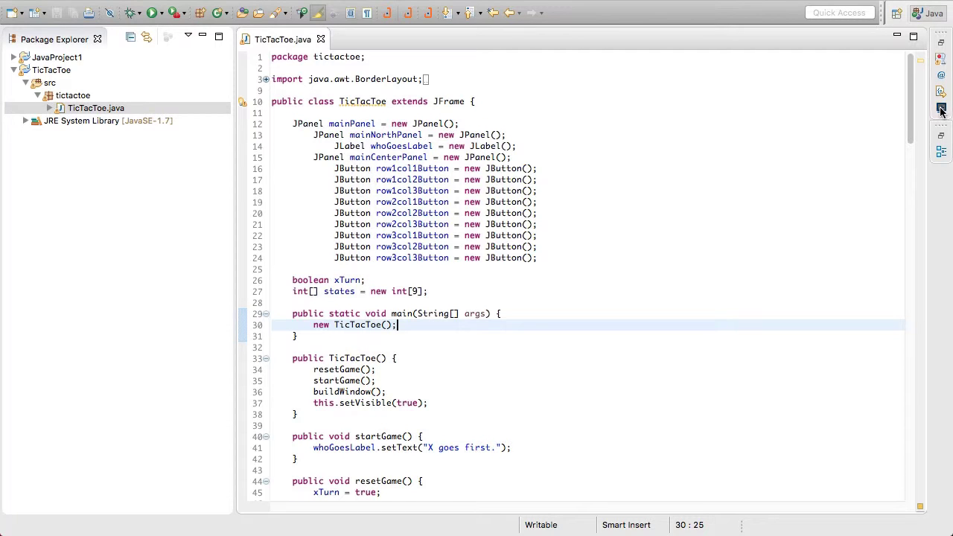
click(940, 110)
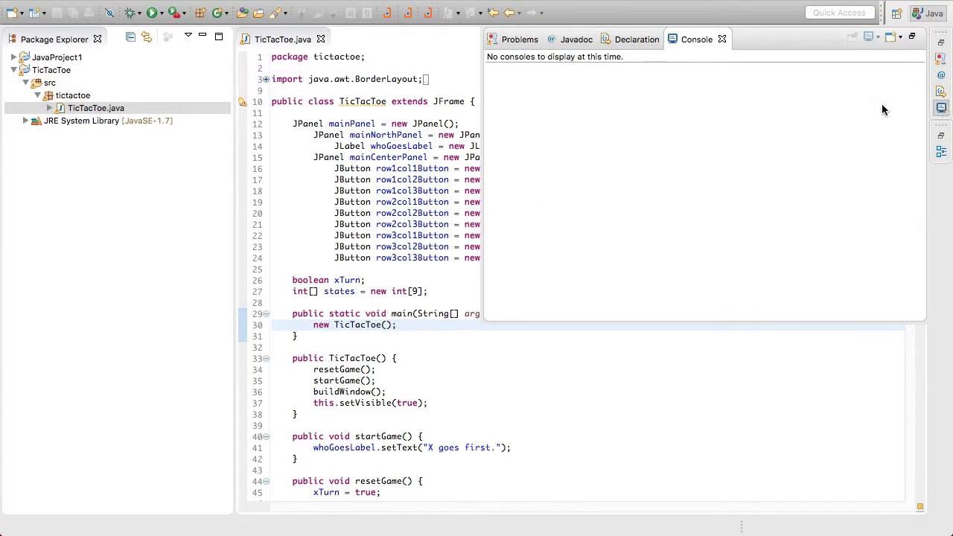
click(467, 347)
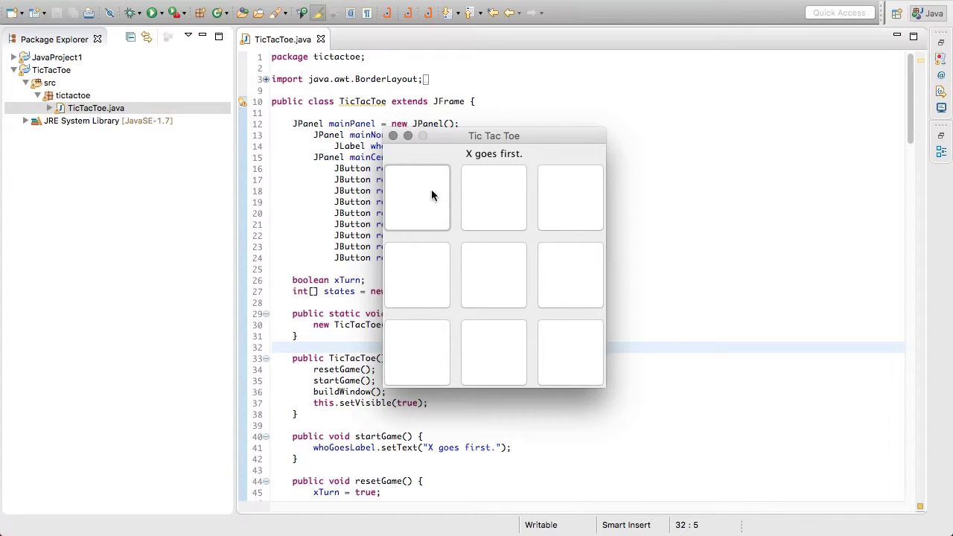
Play a Tic Tac Toe round with X filling the top row and O the centre and middle-right cells, and decline another game.
click(487, 274)
click(493, 198)
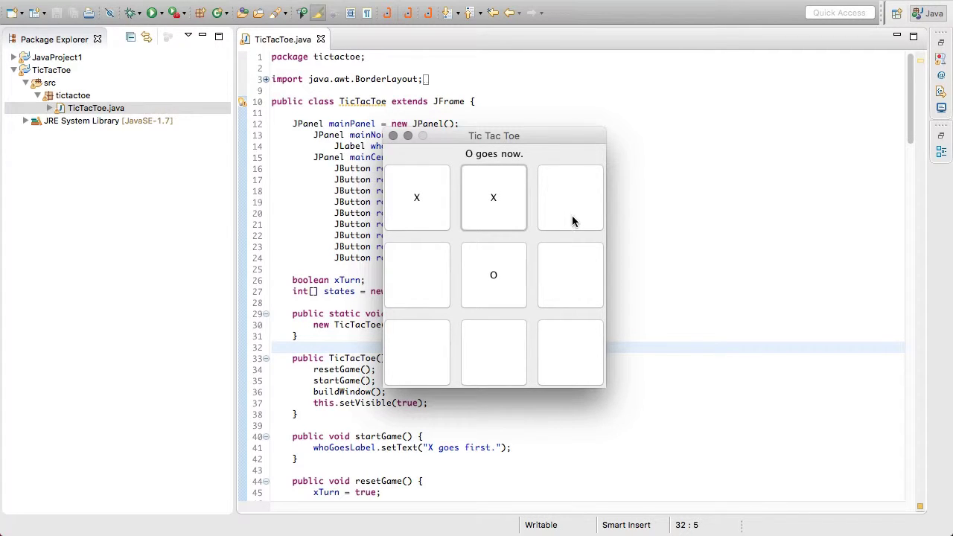
click(571, 260)
click(572, 215)
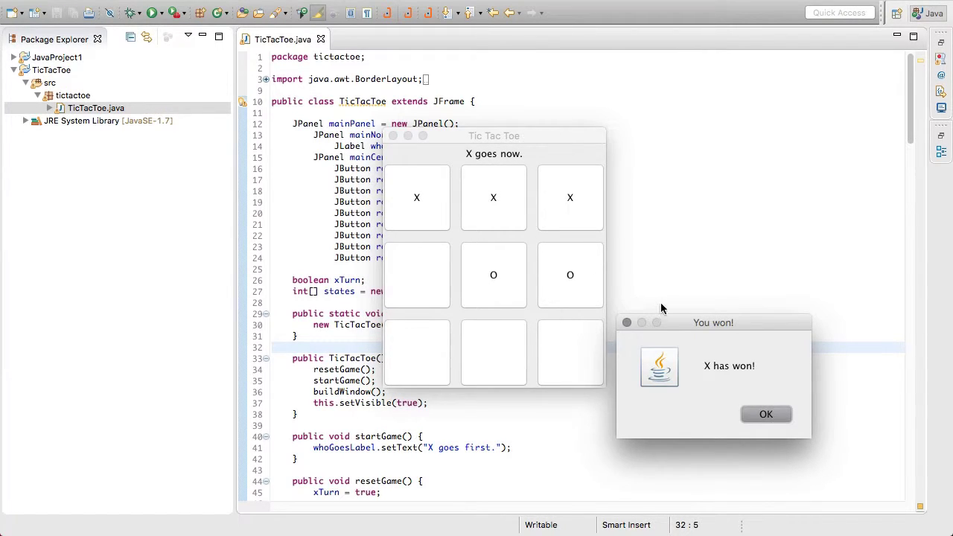
drag(675, 322, 676, 322)
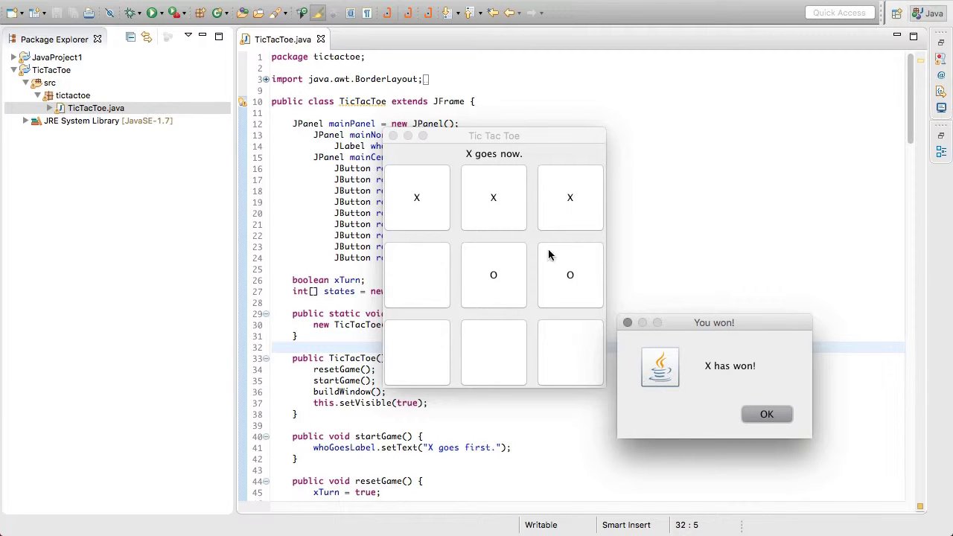
click(760, 415)
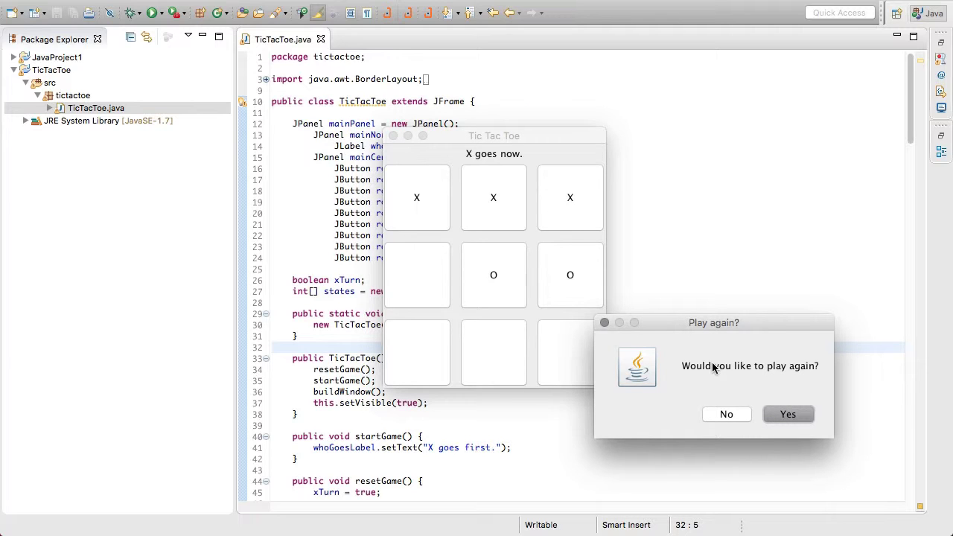
click(733, 414)
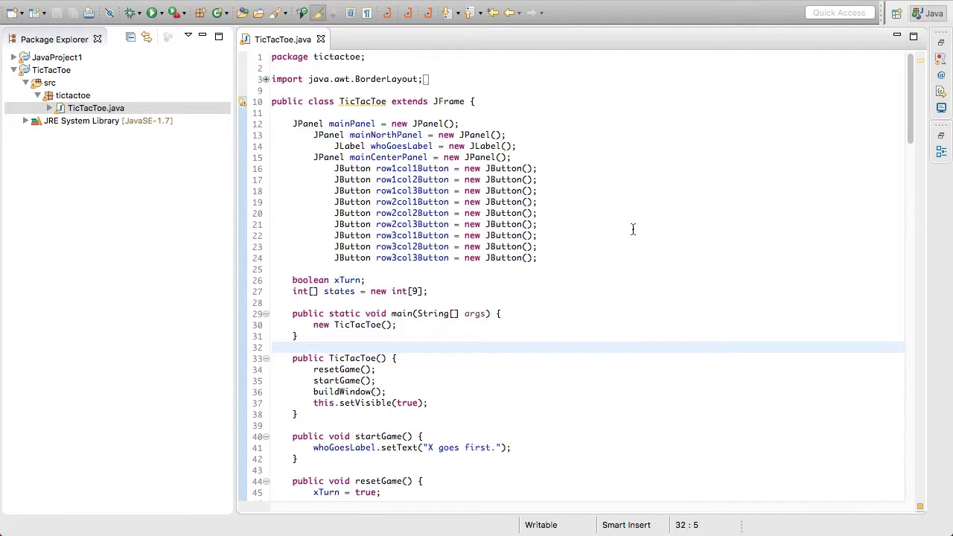
click(633, 228)
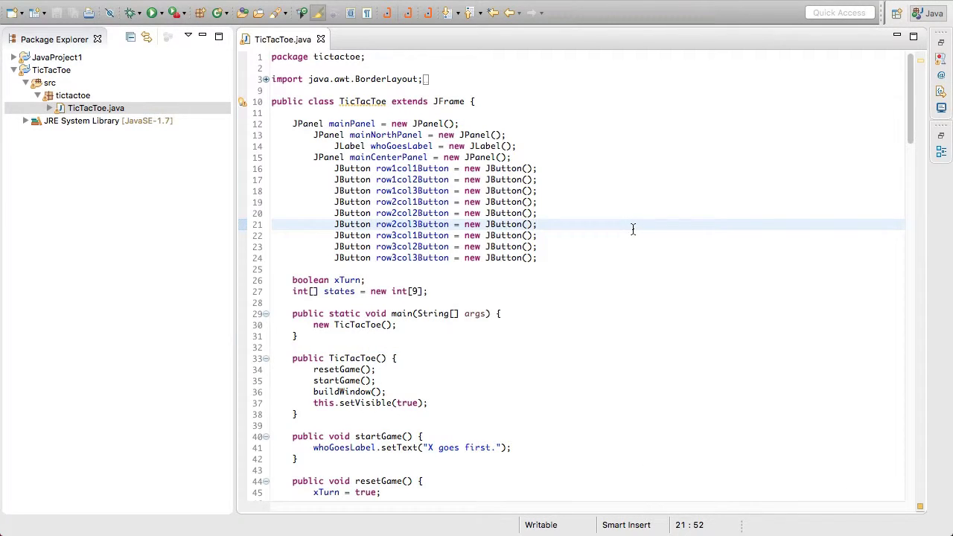